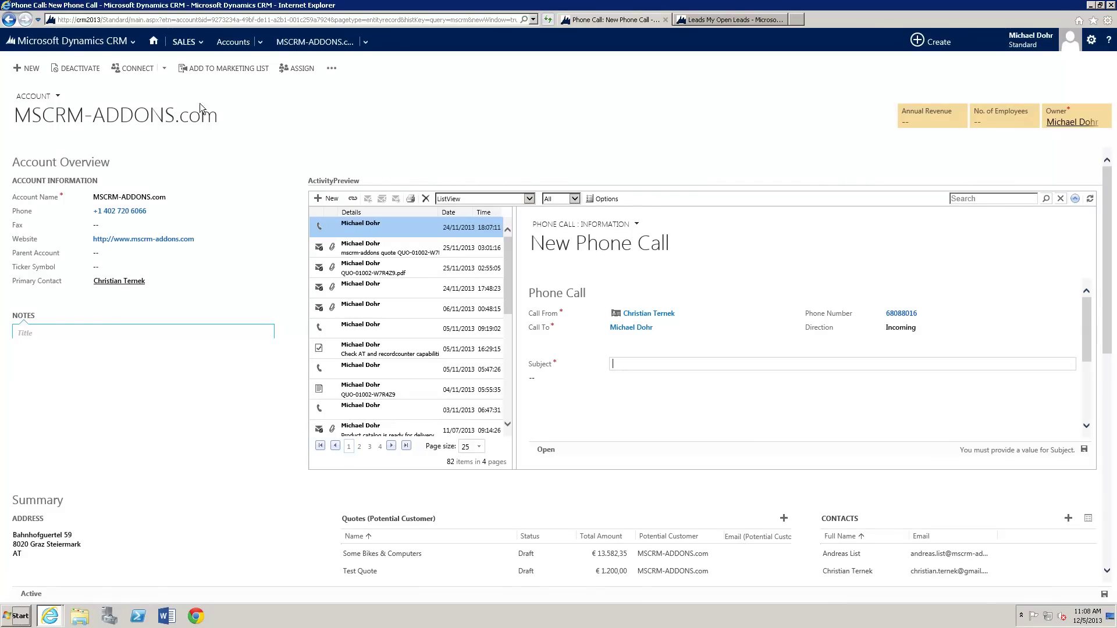
Run AutoMerge on the Some Bikes & Computers quote with the Quote Englisch Nice.docx template
click(385, 554)
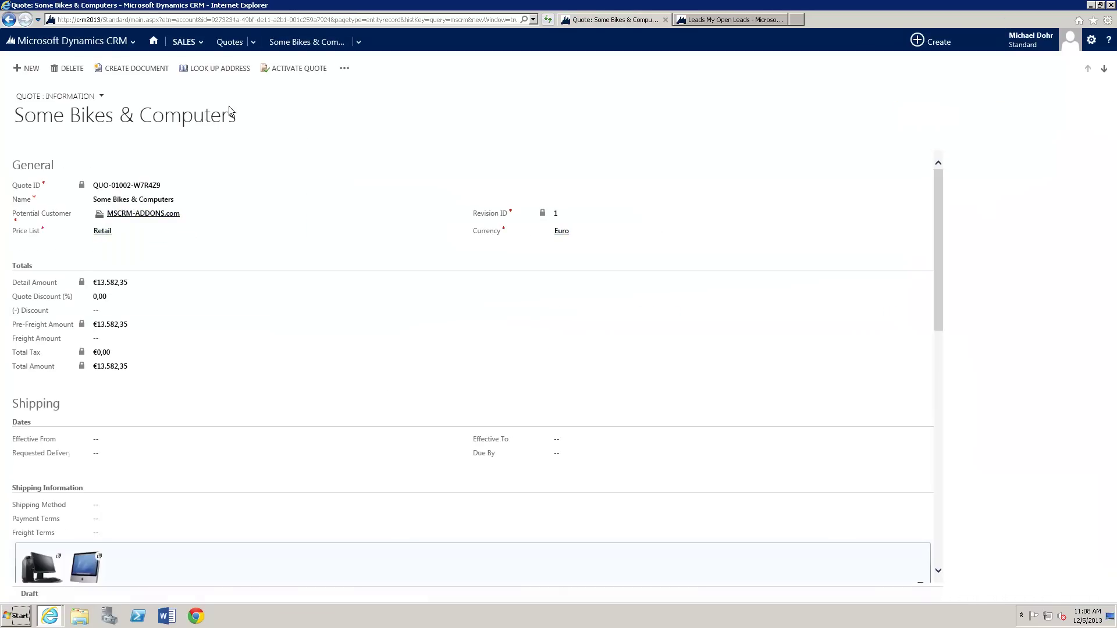
click(150, 73)
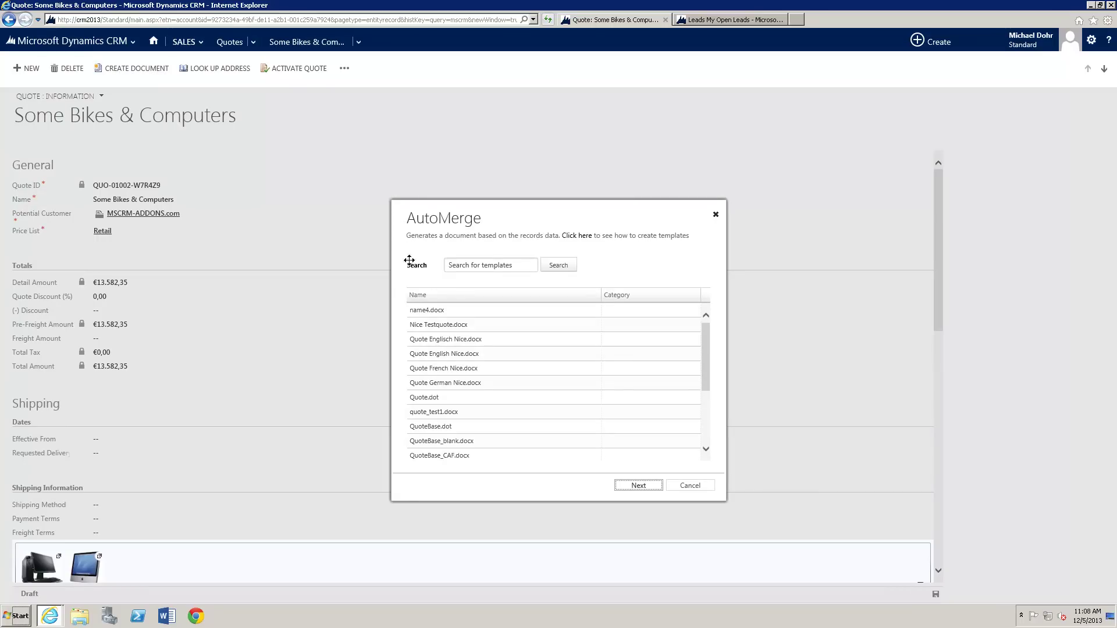
click(417, 336)
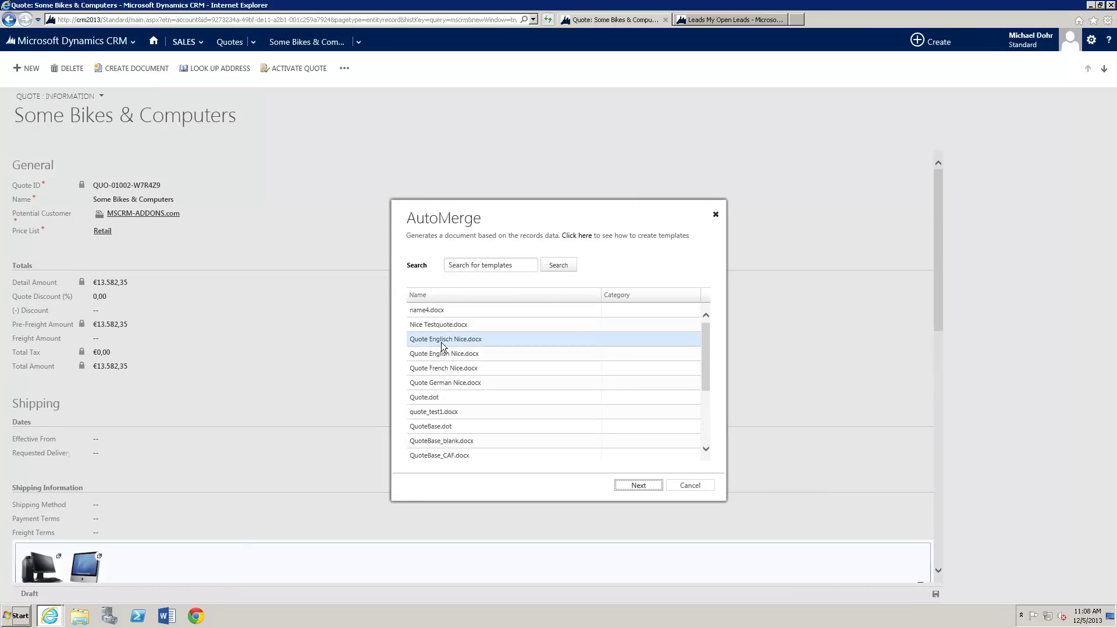
click(443, 344)
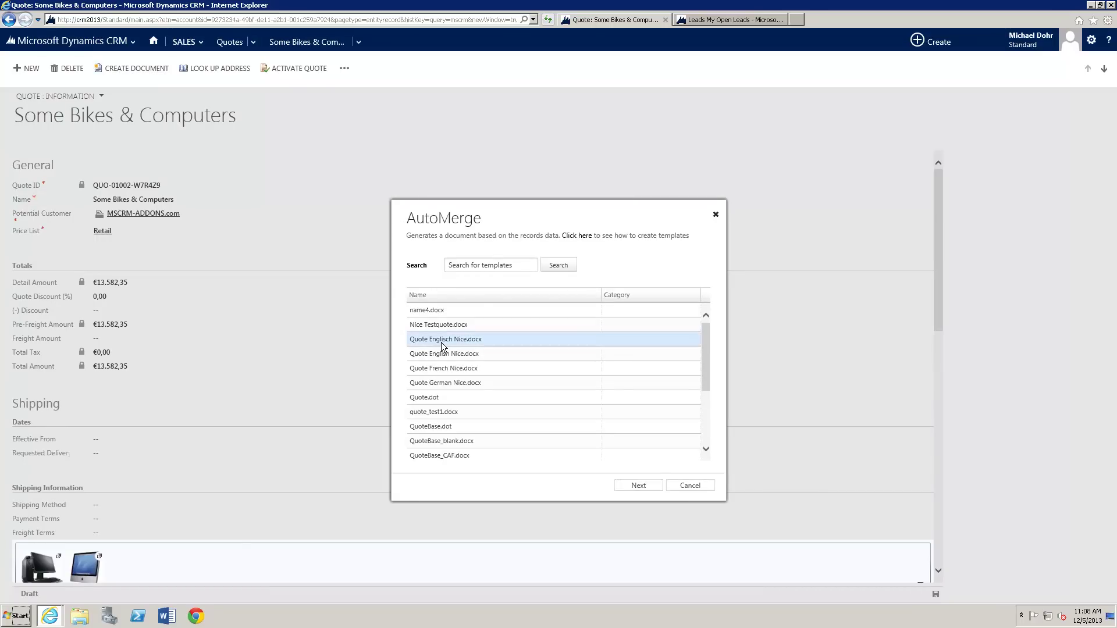
click(647, 490)
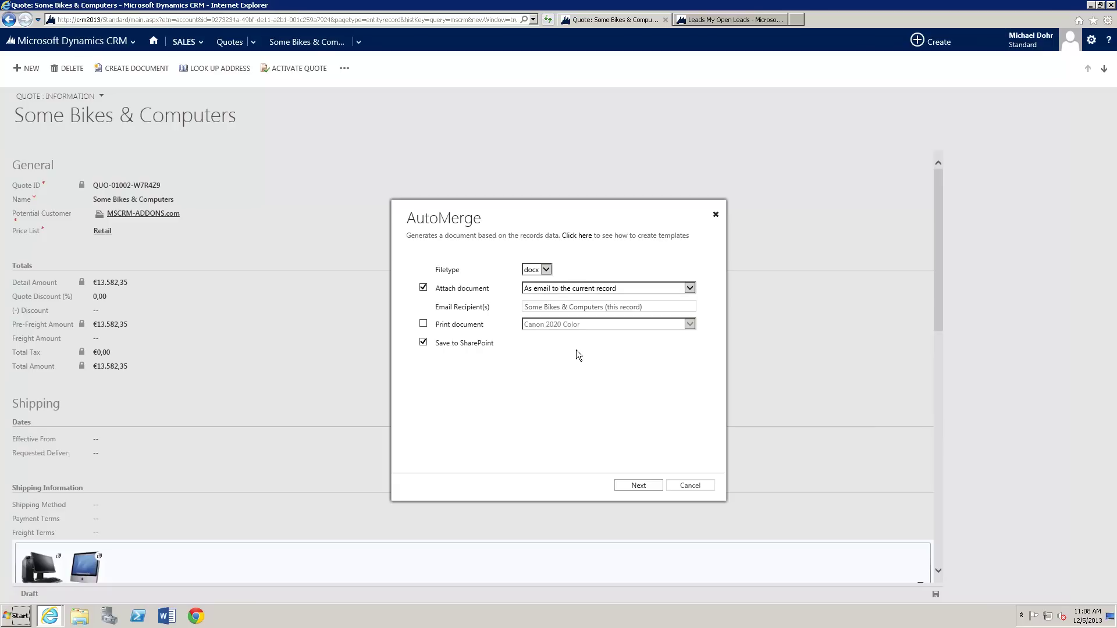
Set the quote output file type to pdf, attached as an email
click(547, 270)
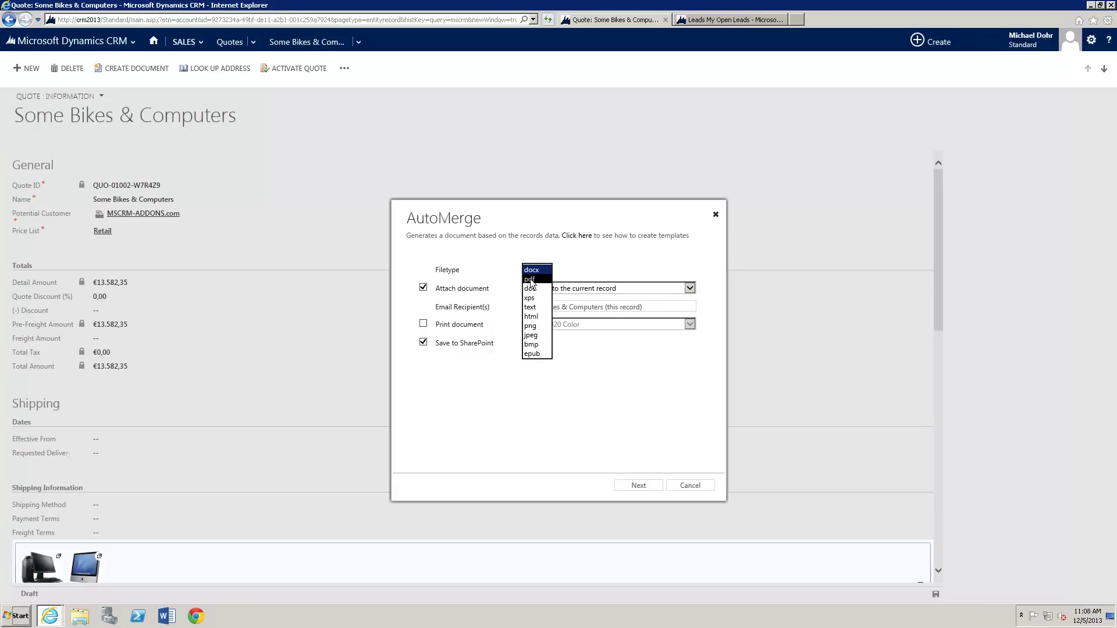
click(530, 280)
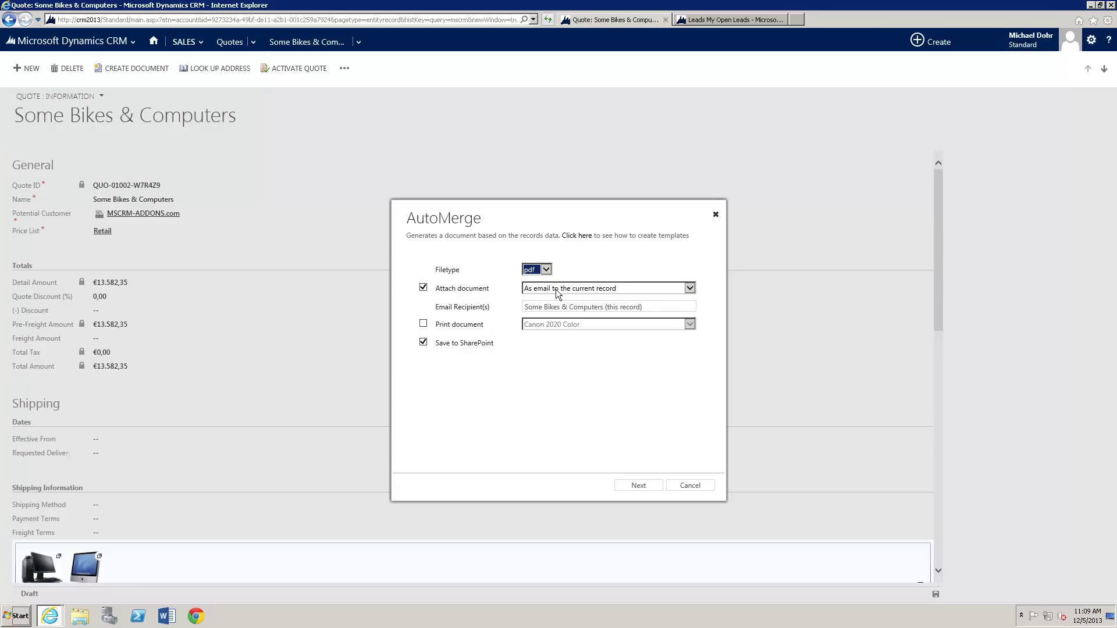
click(557, 290)
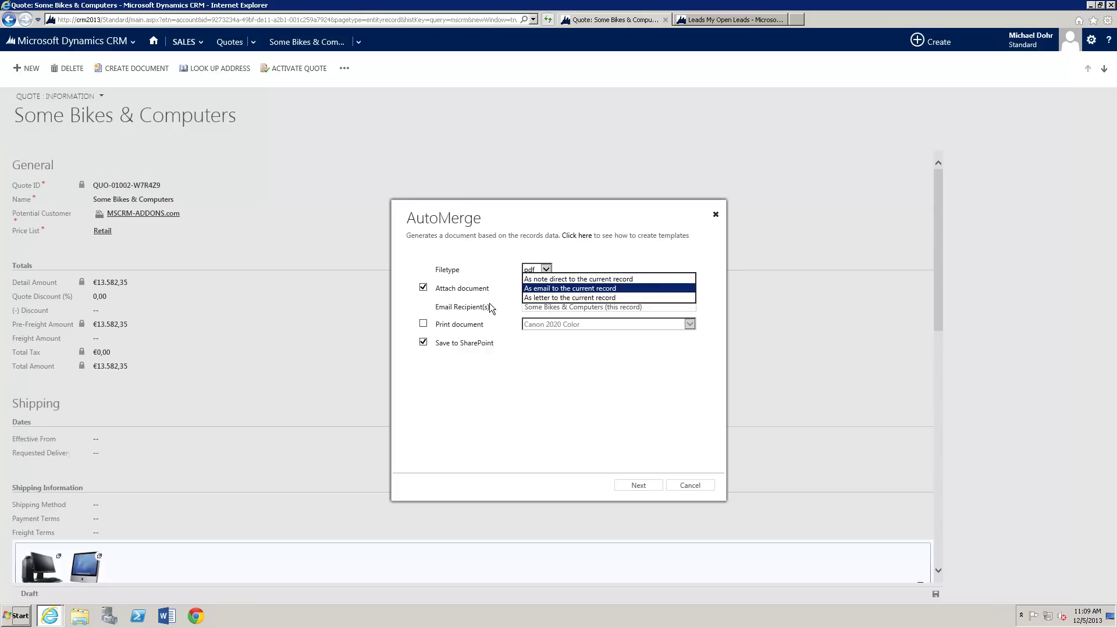
click(539, 312)
Make MSCRM-ADDONS.com the only email recipient and generate the PDF quote
click(539, 312)
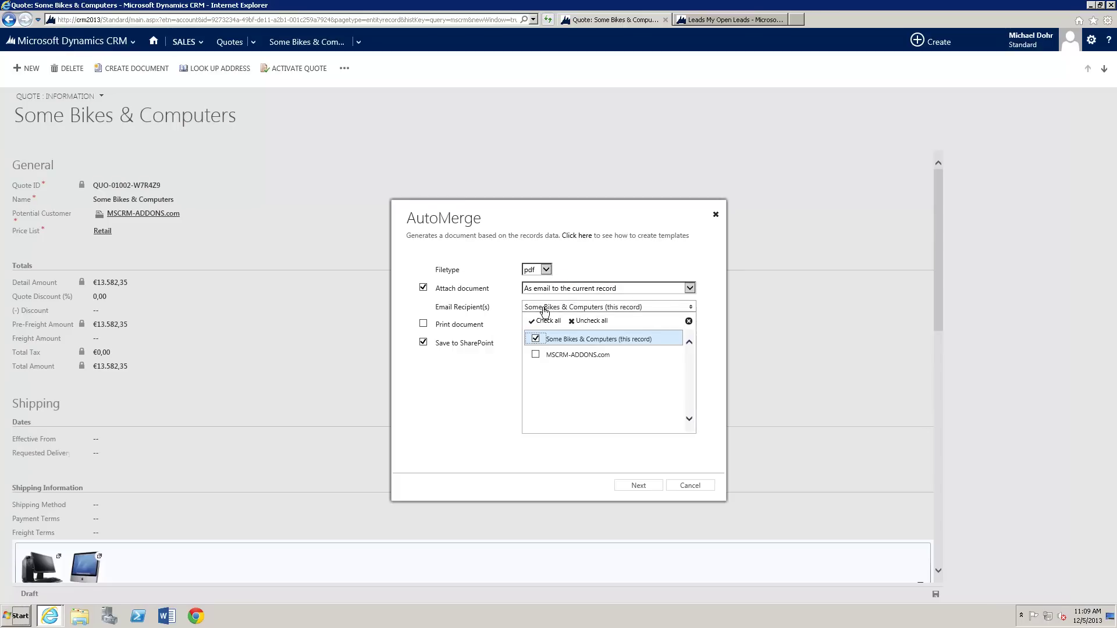
click(536, 339)
click(536, 354)
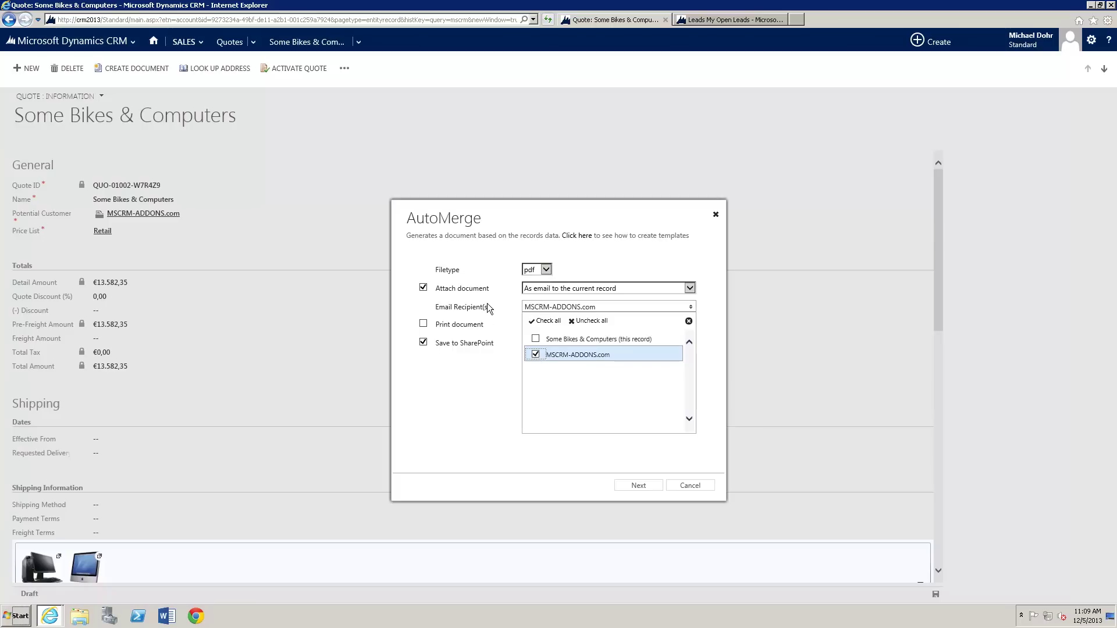
click(486, 305)
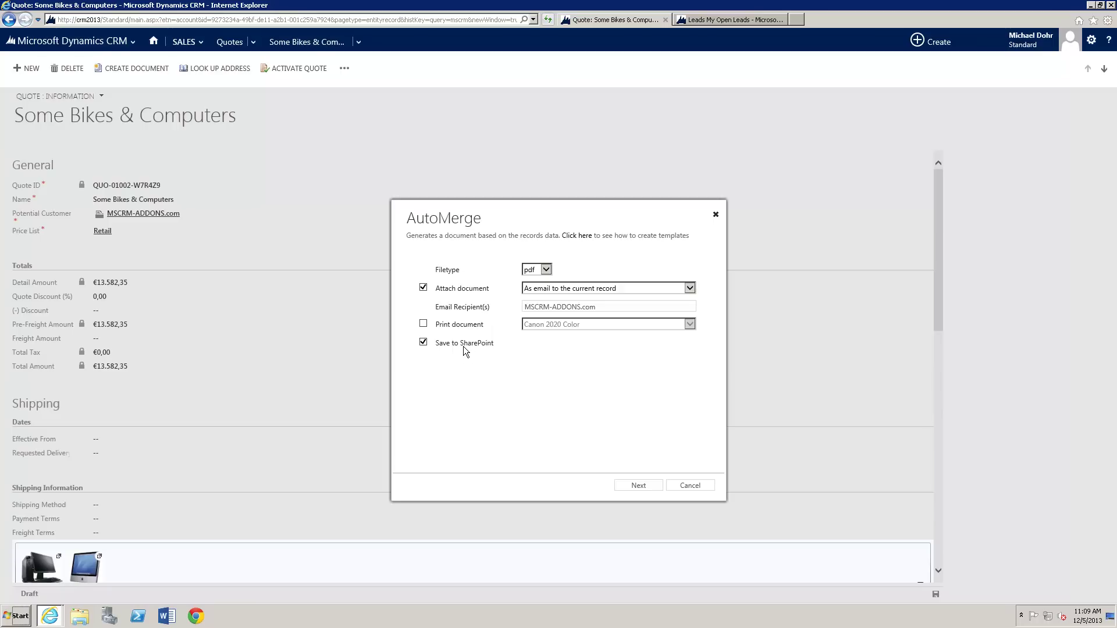
click(643, 485)
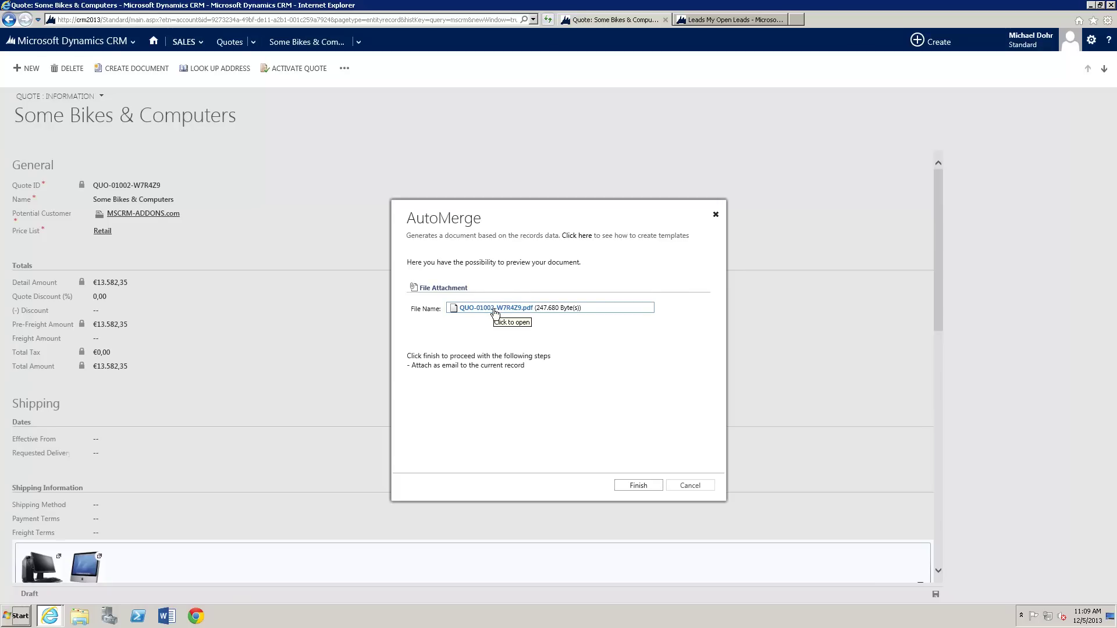
Finish AutoMerge to create a draft email with QUO-01002-W7R4Z9.pdf attached
click(639, 488)
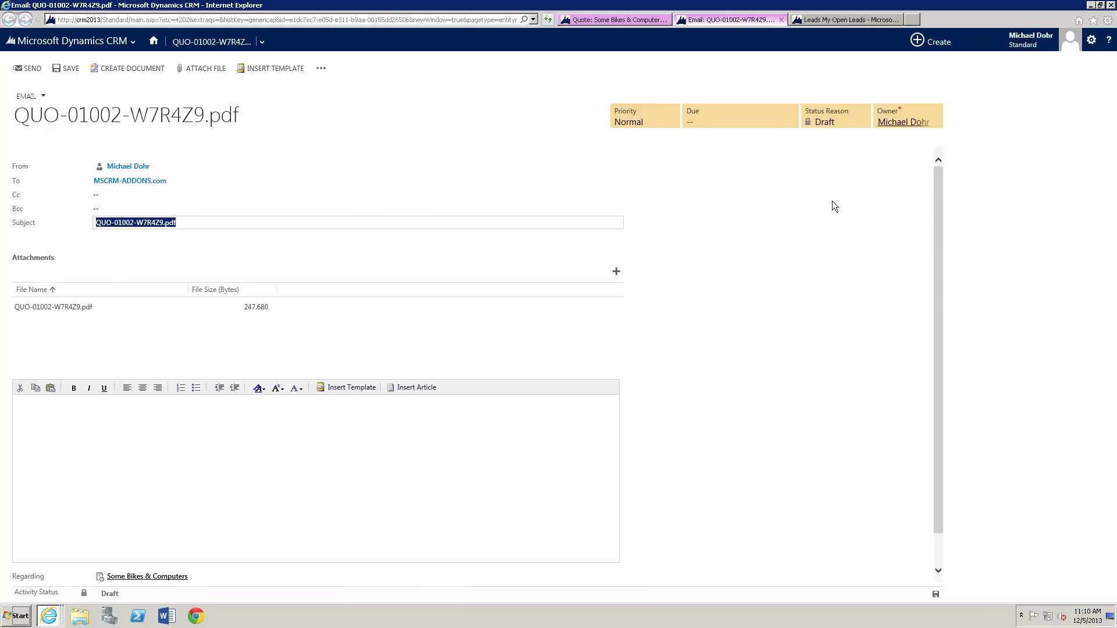
mouse_move(842, 19)
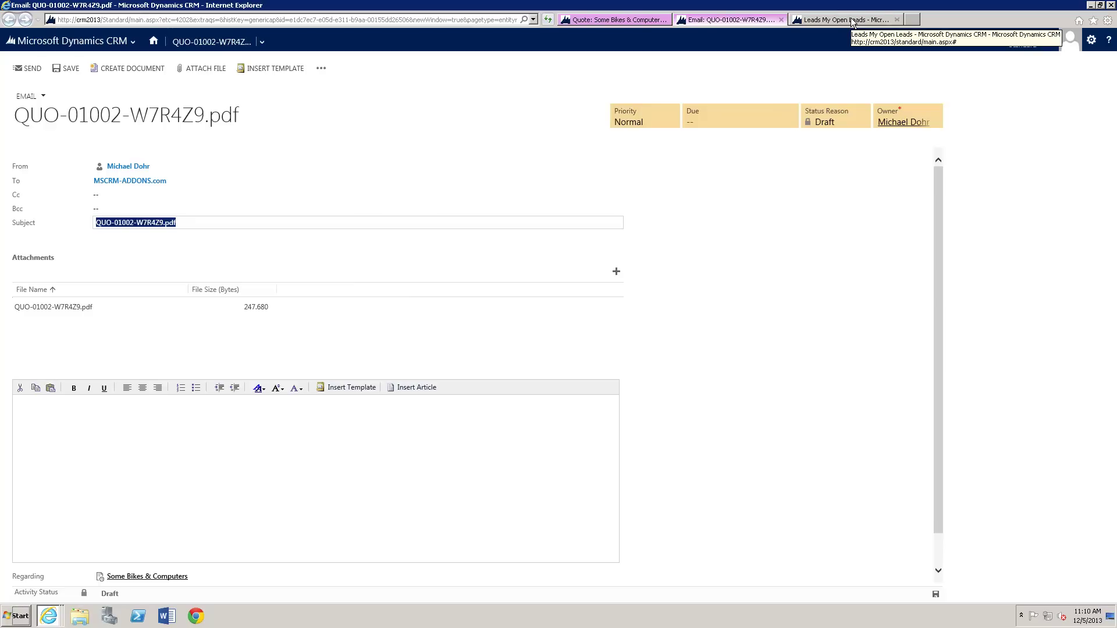
click(847, 20)
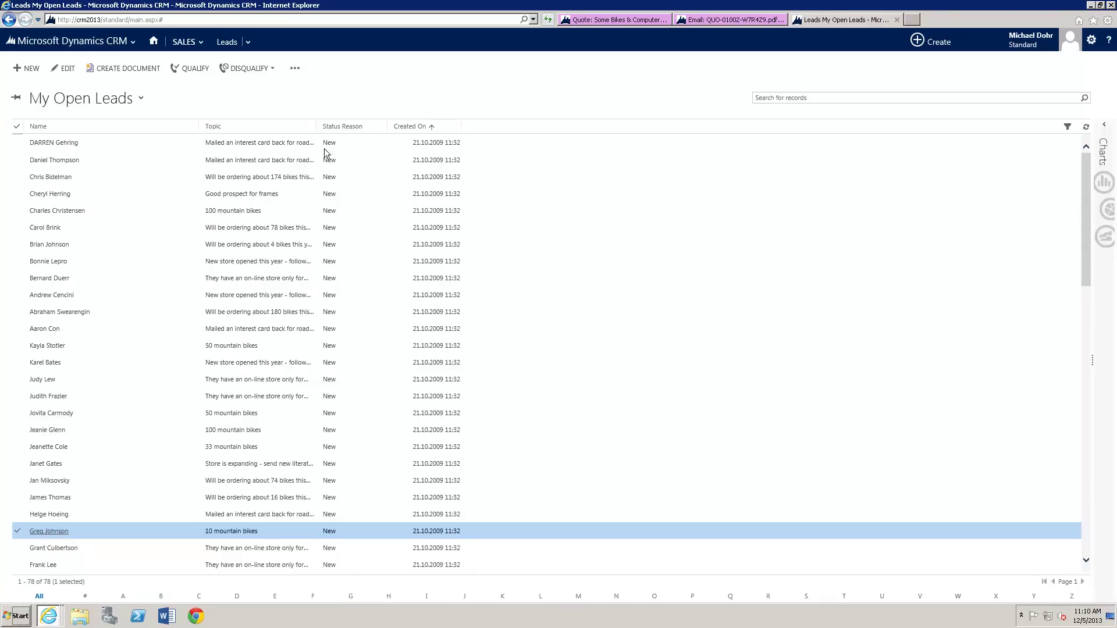
click(140, 74)
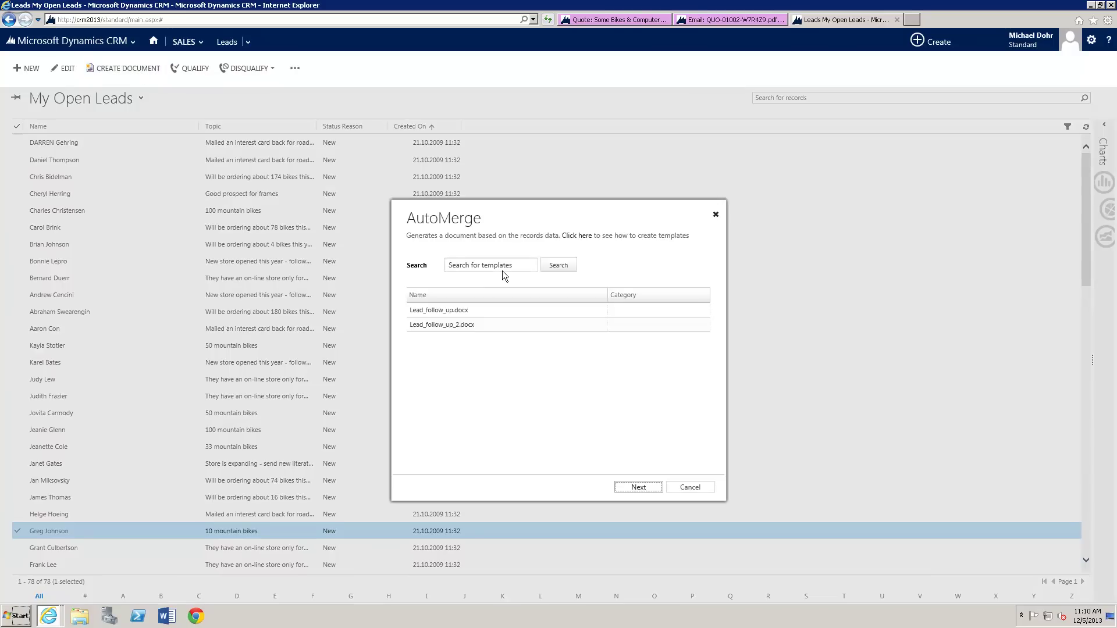
click(454, 311)
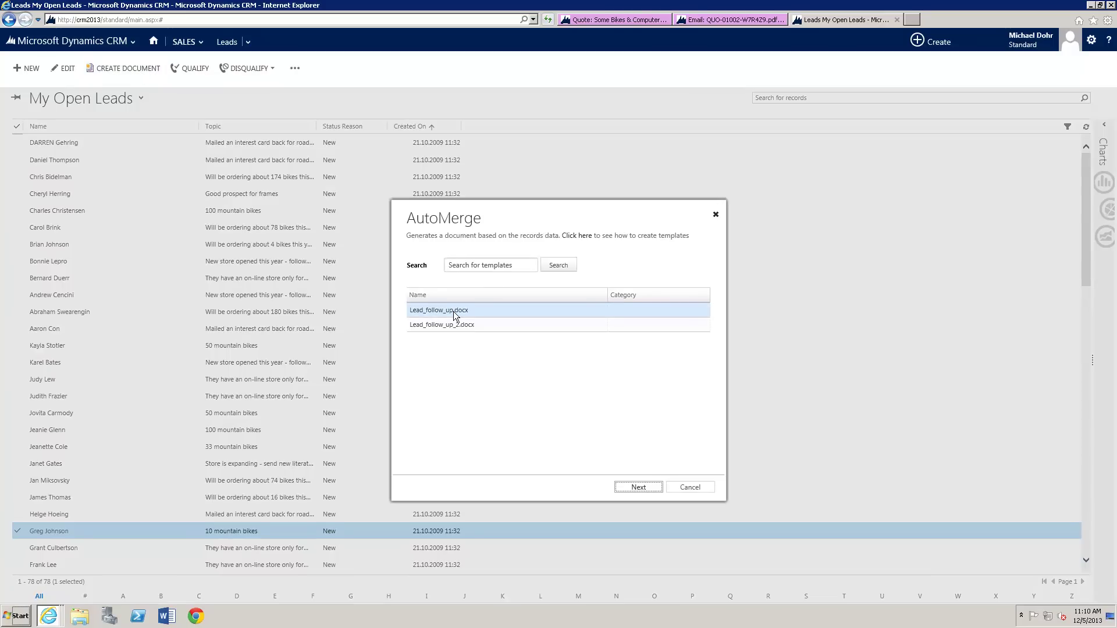
click(453, 311)
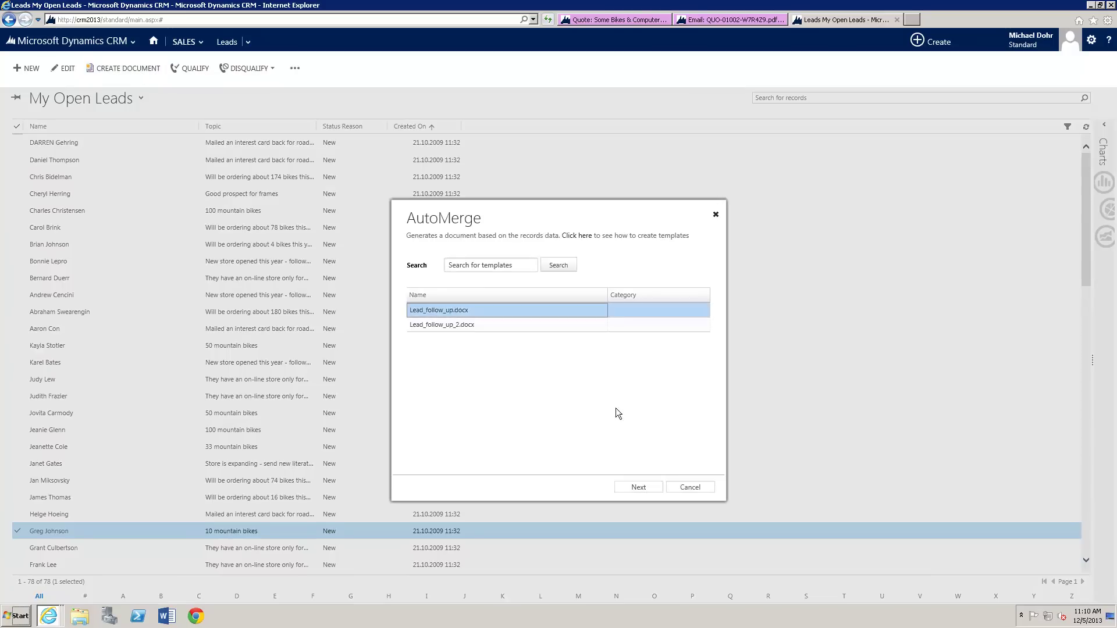
click(645, 490)
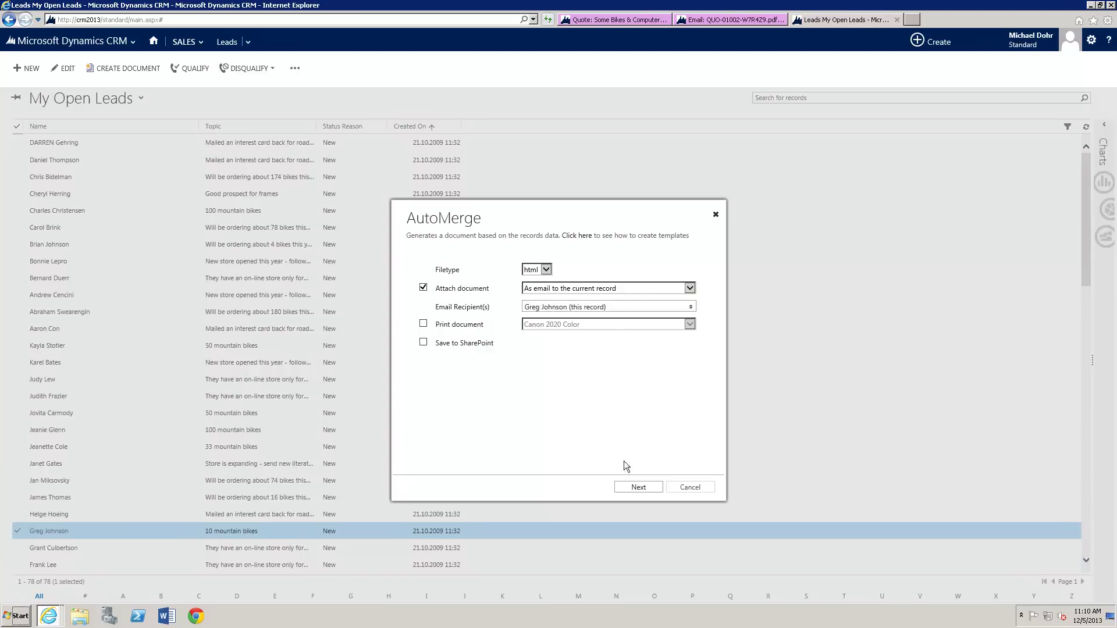
click(646, 490)
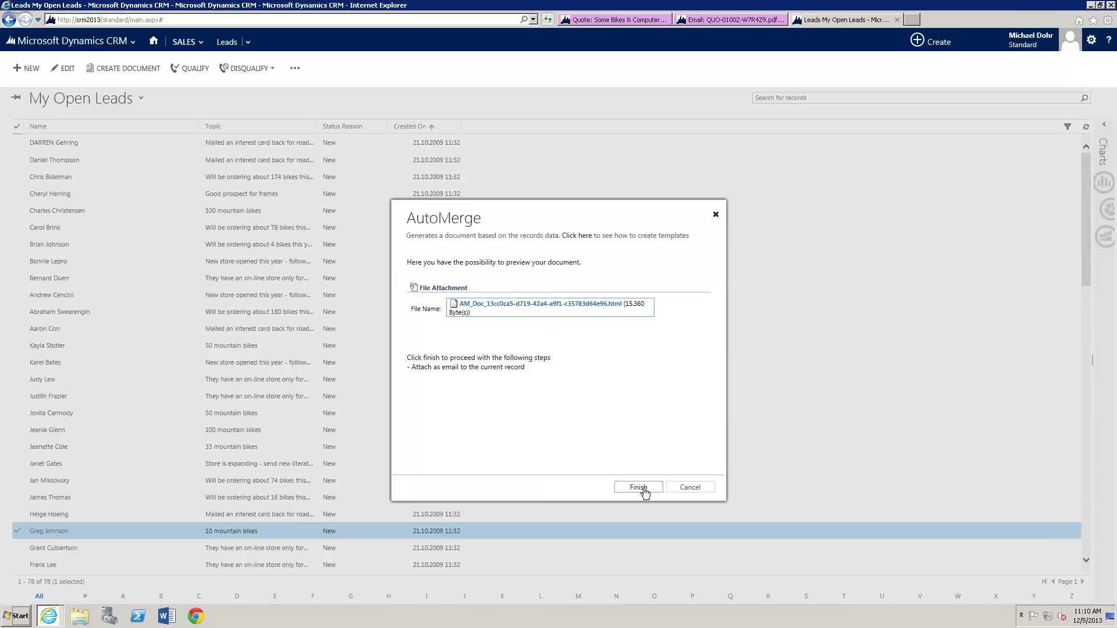
click(644, 490)
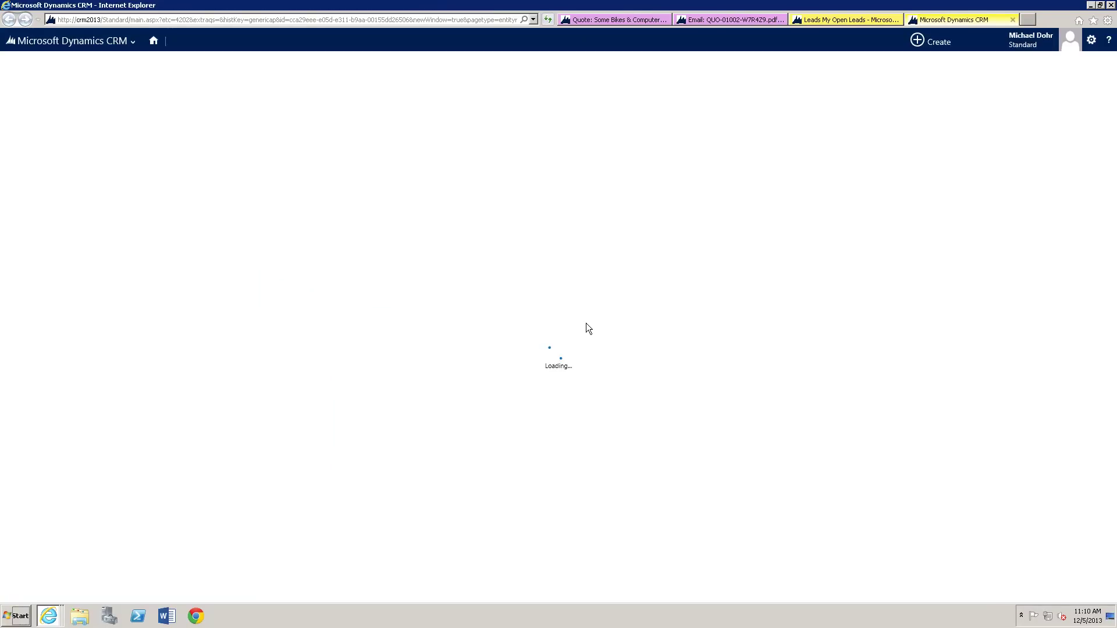